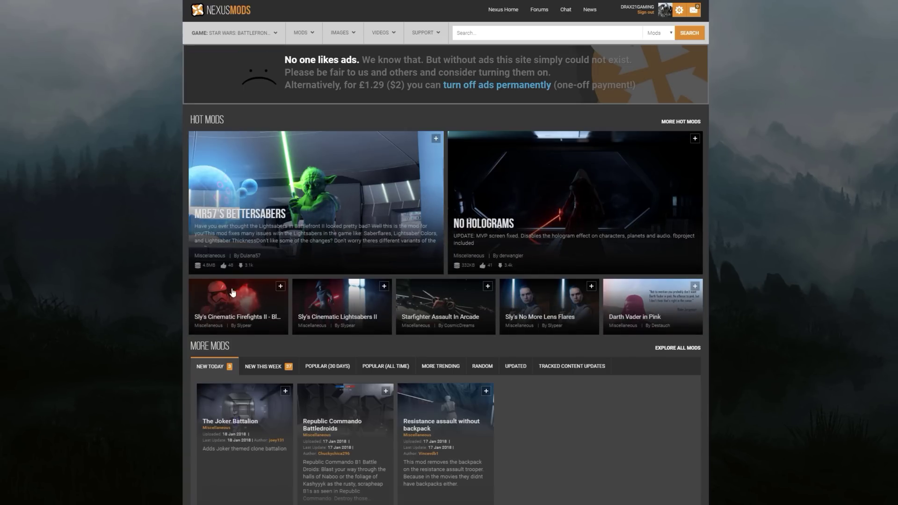
Step: Open the Sly's Cinematic Firefights II - Blasters page and browse its gallery images full screen
left_click(249, 307)
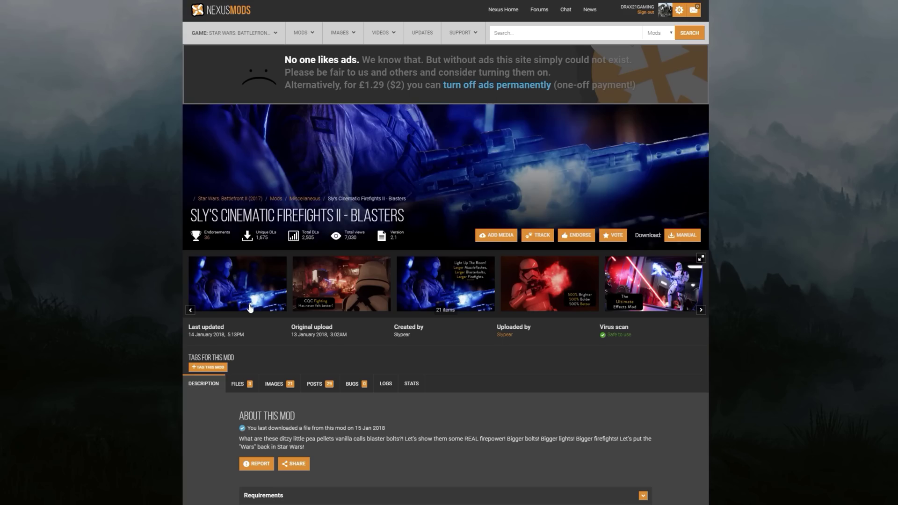
left_click(259, 279)
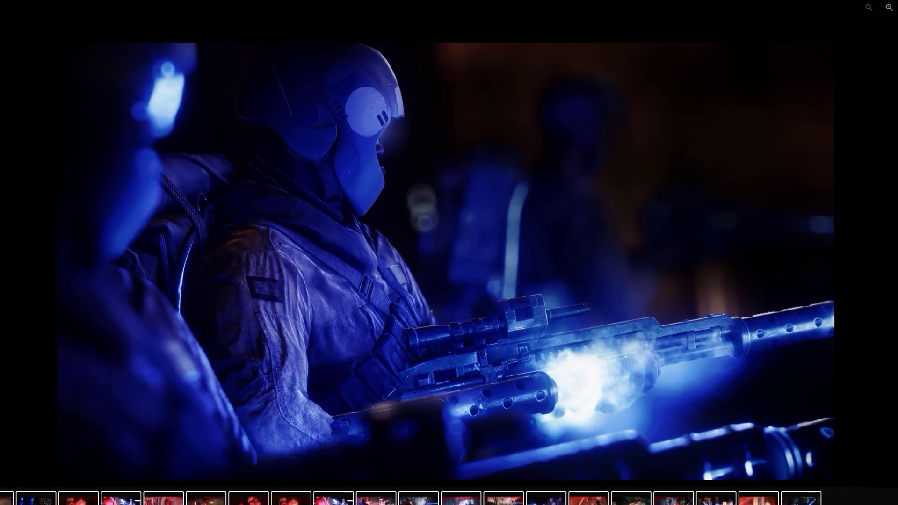
key("Right")
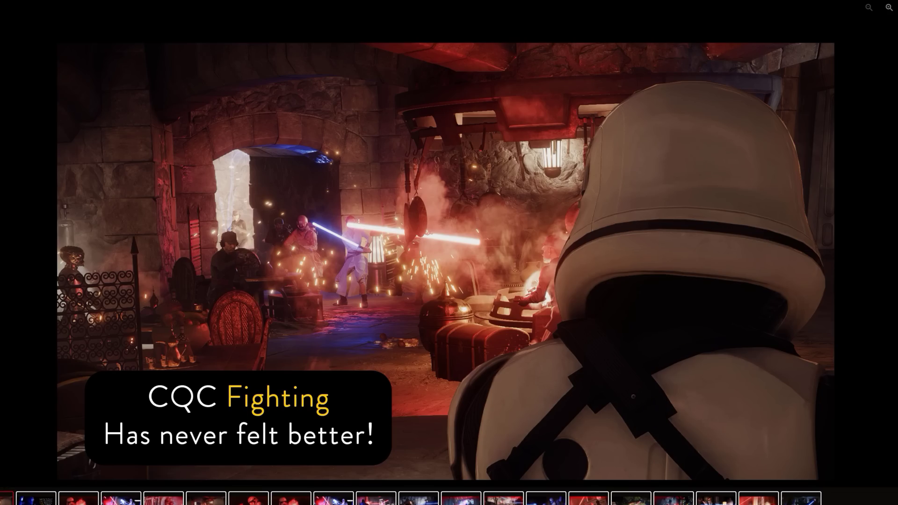
key("Left")
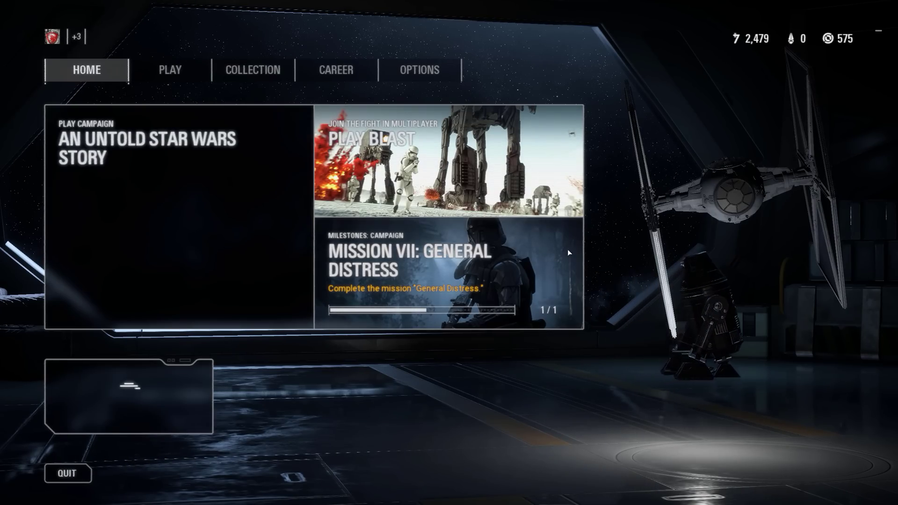
Step: Open Darth Vader's customization screen from the Collection heroes grid
left_click(246, 69)
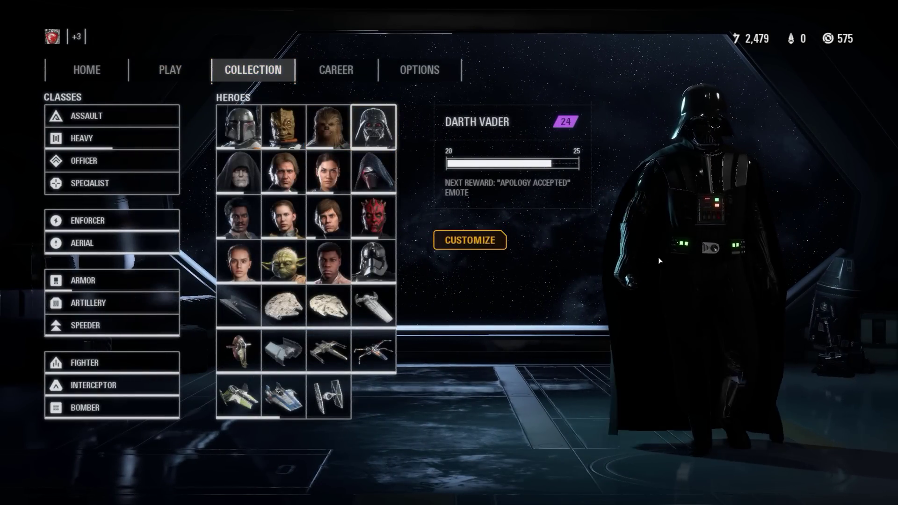
left_click(470, 241)
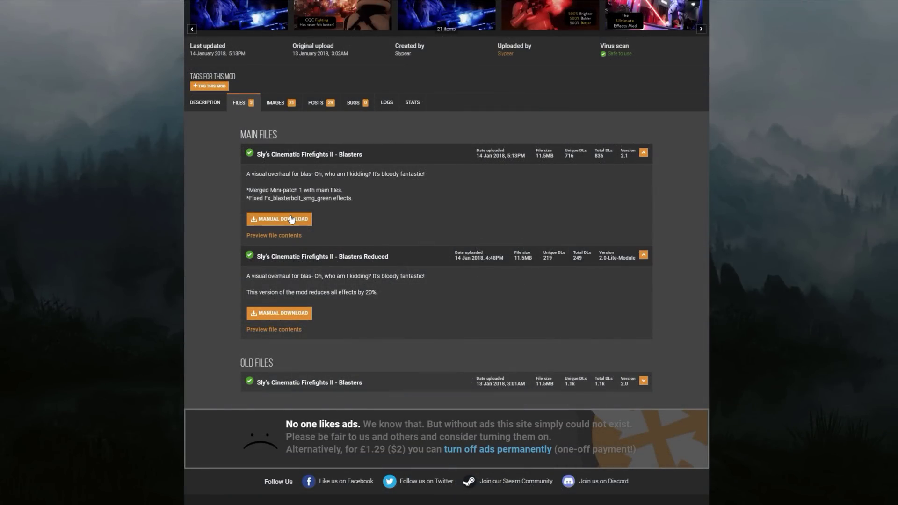
Step: Download the main Blasters mod file and the Frosty Mod Manager archive, then open its download options
right_click(291, 219)
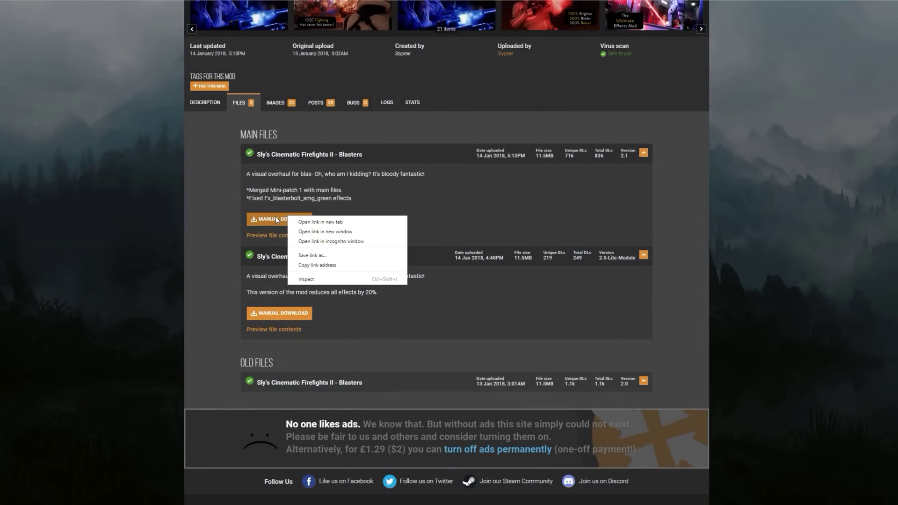
left_click(275, 220)
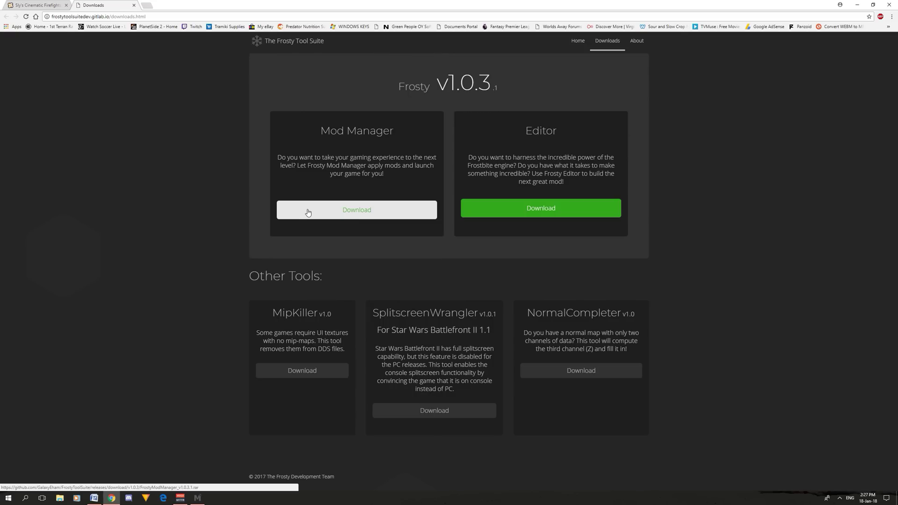
left_click(315, 214)
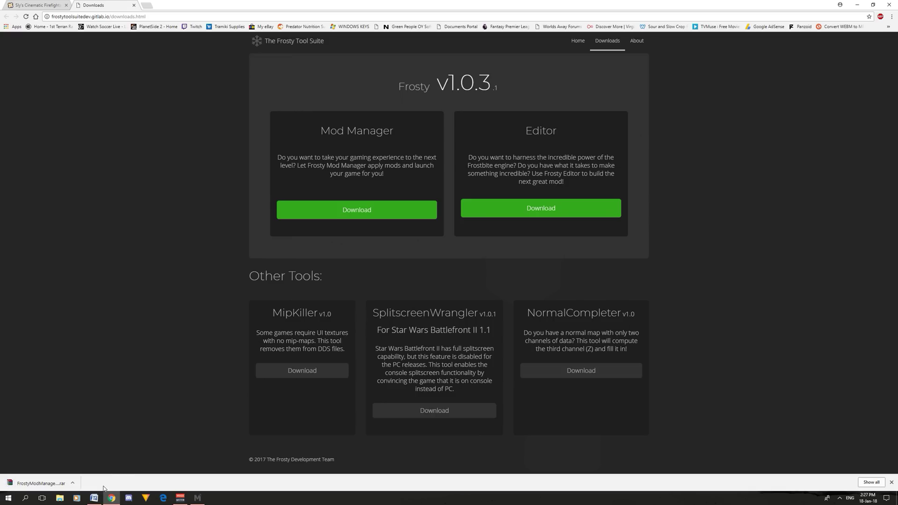
left_click(60, 498)
Step: Extract the Frosty Mod Manager archive and run FrostyModManager.exe from FrostyModManager_v1.0.3.1
left_click(29, 87)
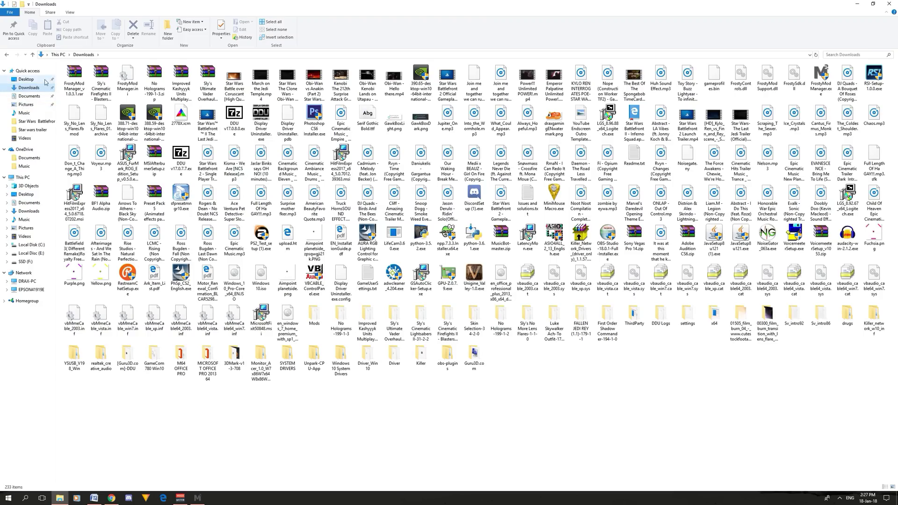
right_click(73, 77)
left_click(107, 121)
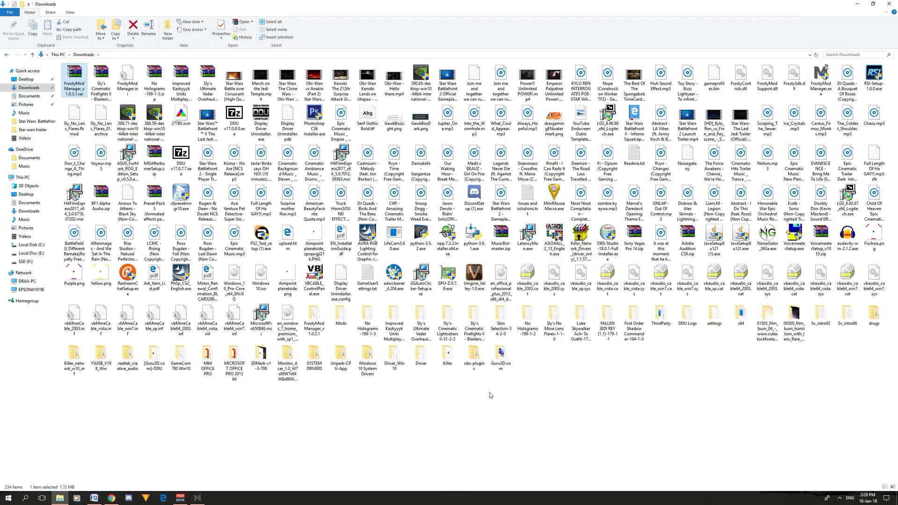
double_click(314, 321)
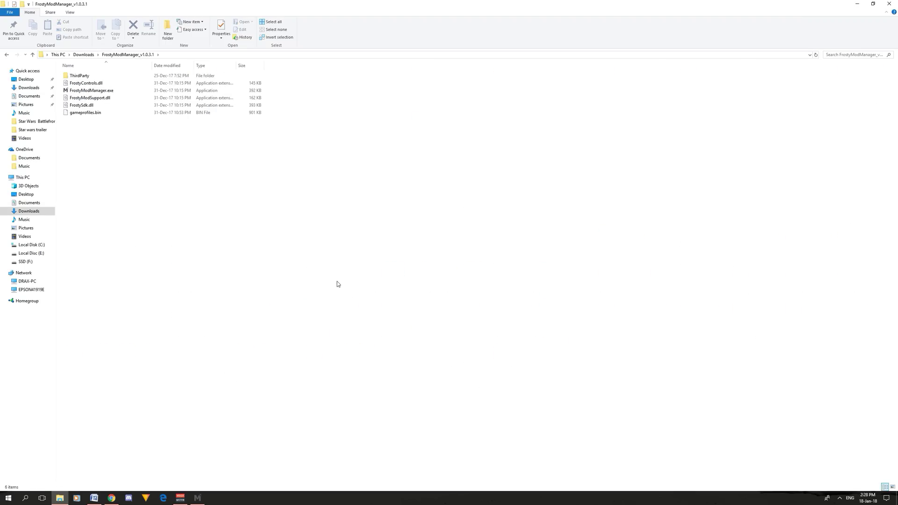
left_click(91, 90)
right_click(93, 91)
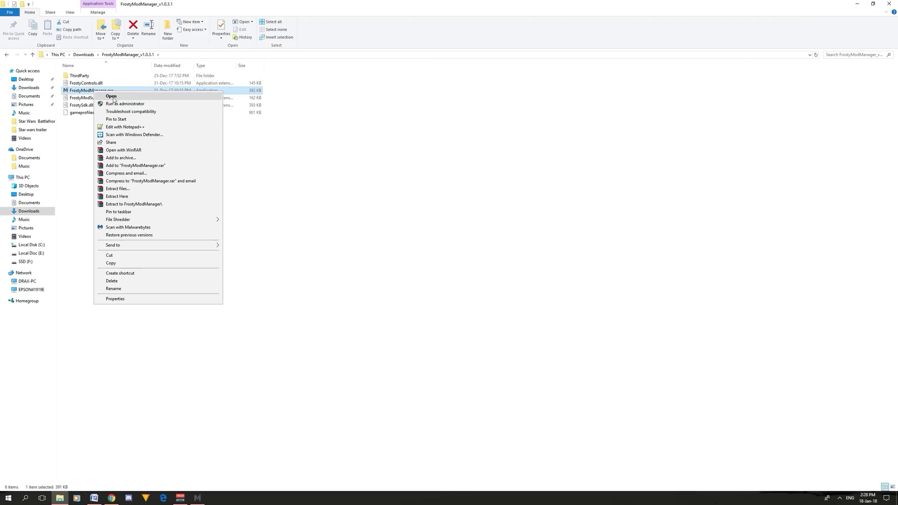
left_click(105, 96)
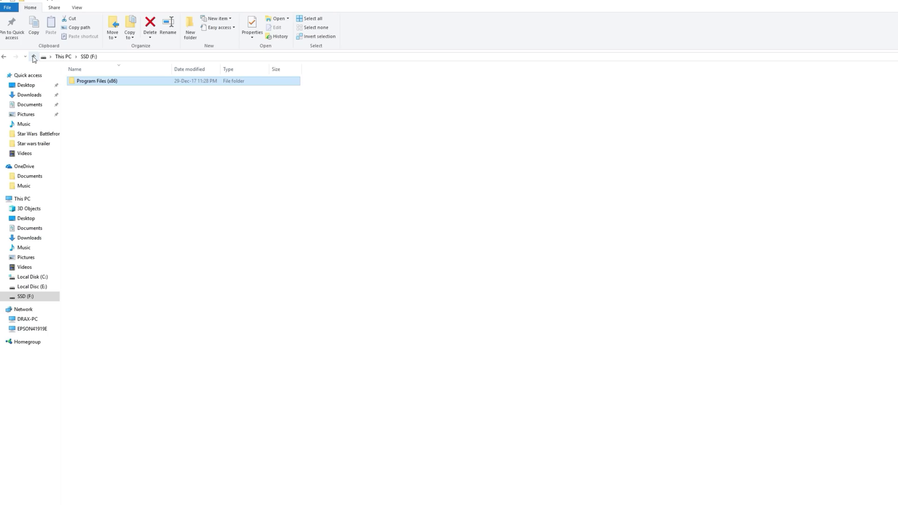
Step: Choose starwarsbattlefrontii.exe in F:\Program Files (x86)\Origin Games\STAR WARS Battlefront II as the game
left_click(34, 57)
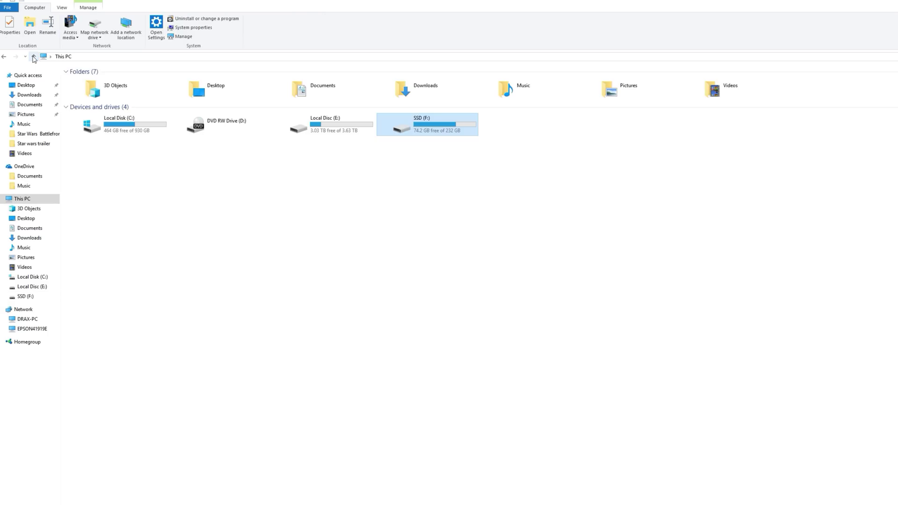
left_click(30, 296)
double_click(85, 81)
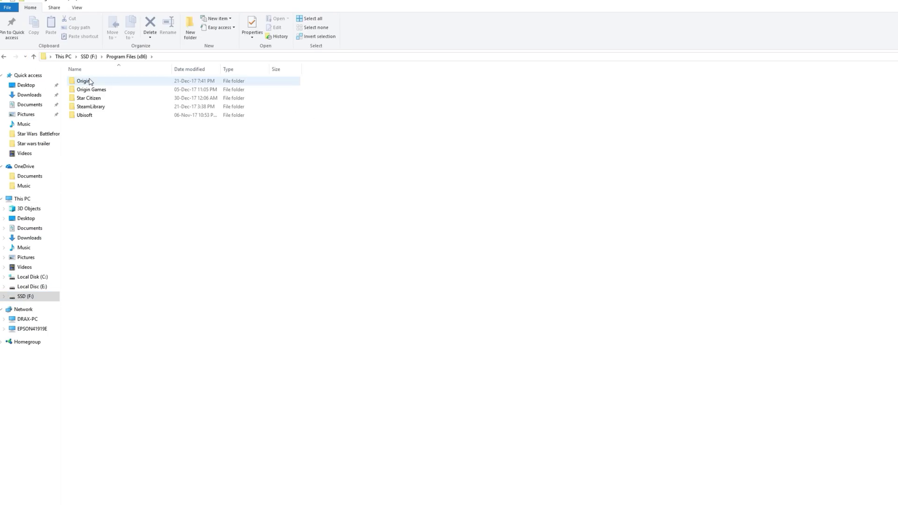
double_click(90, 83)
double_click(96, 81)
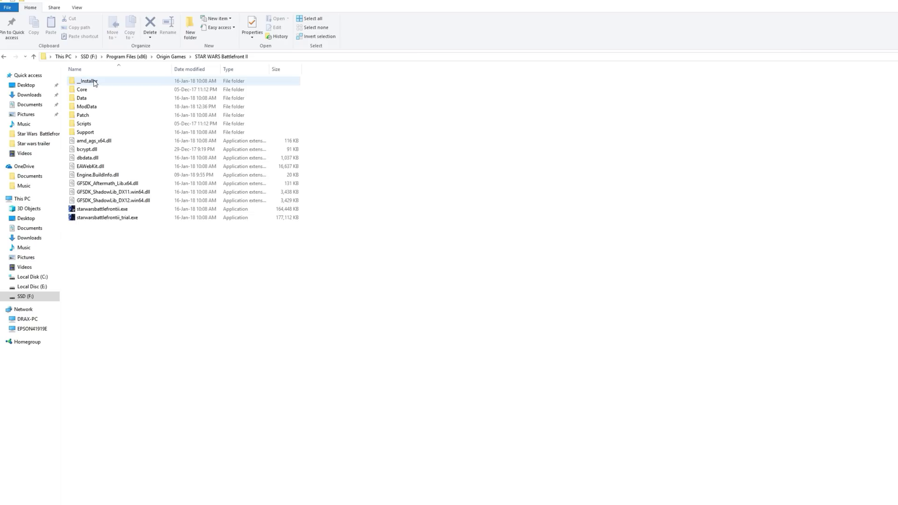
left_click(116, 210)
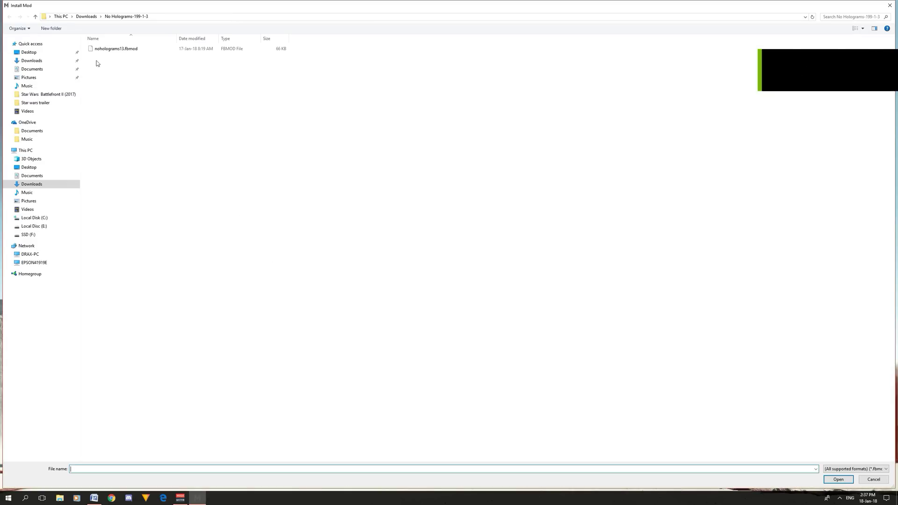
Step: Import noholograms13.fbmod from the Downloads\No Holograms-199-1-3 folder
left_click(35, 16)
left_click(143, 121)
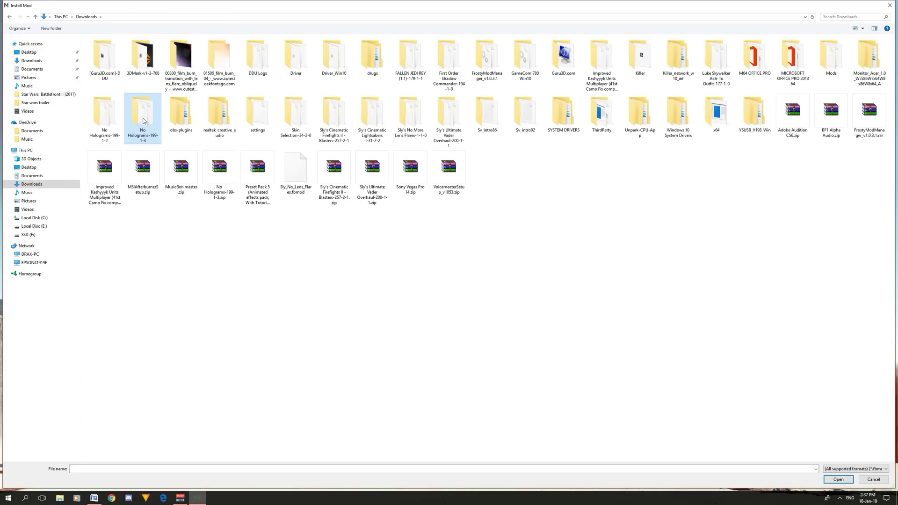
double_click(141, 120)
left_click(111, 49)
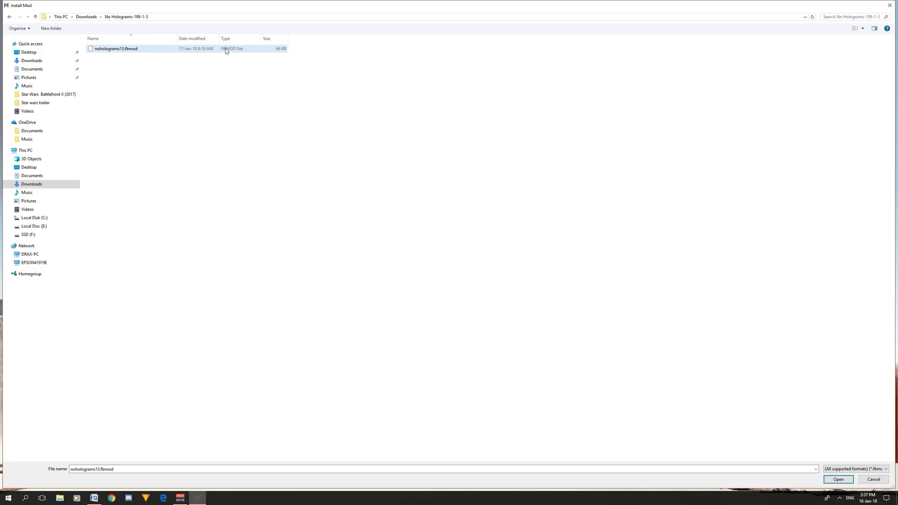
left_click(890, 5)
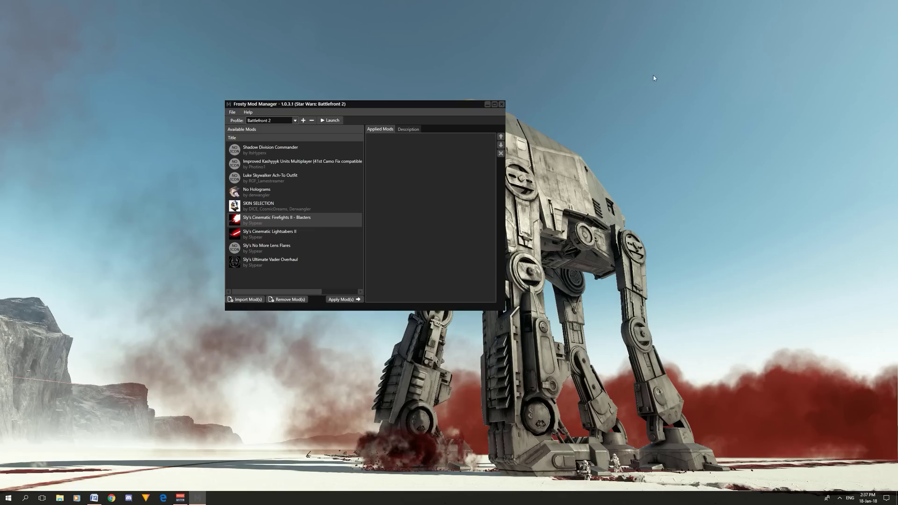
Step: Apply No Holograms plus Sly's Blasters, Lightsabers, No More Lens Flares and Ultimate Vader Overhaul
double_click(259, 193)
left_click(341, 299)
left_click(281, 233)
left_click(341, 299)
left_click(281, 248)
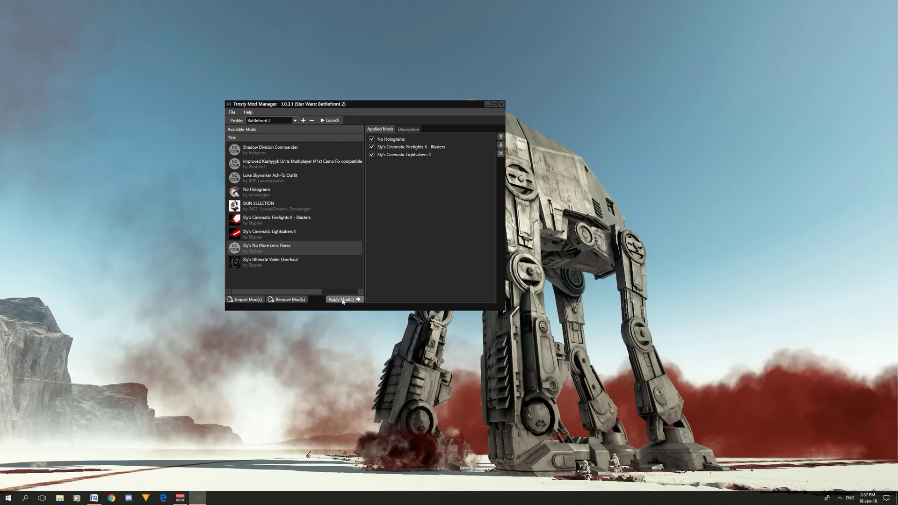
left_click(341, 300)
left_click(278, 259)
left_click(341, 300)
left_click(268, 151)
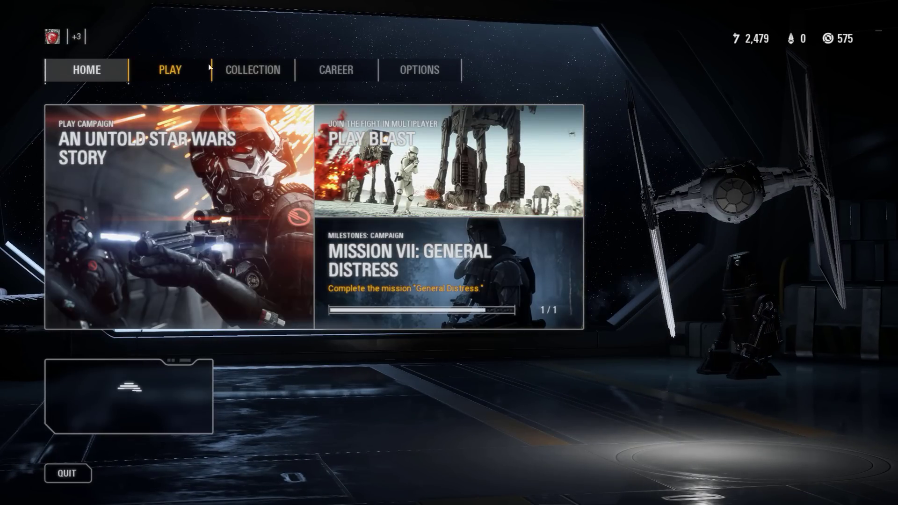
Step: Once the game connects, open Darth Vader's customization screen from the Collection heroes
left_click(254, 70)
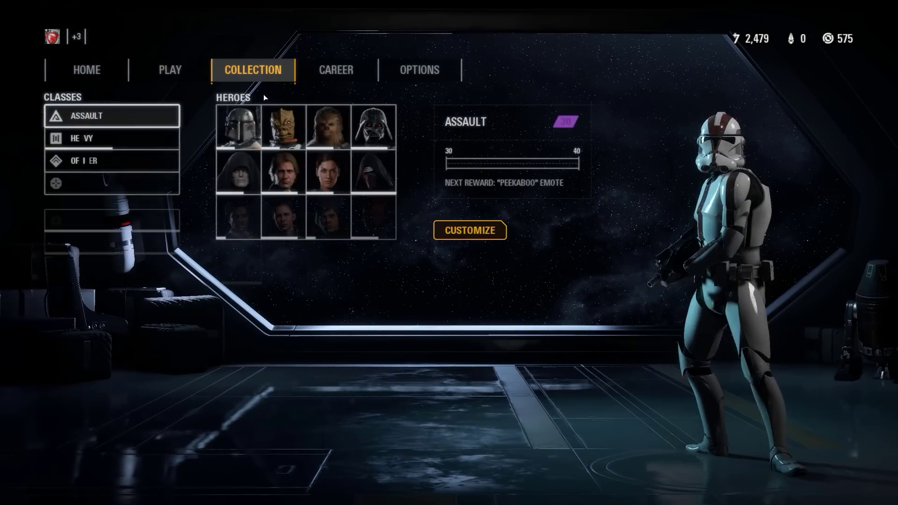
left_click(373, 126)
left_click(469, 241)
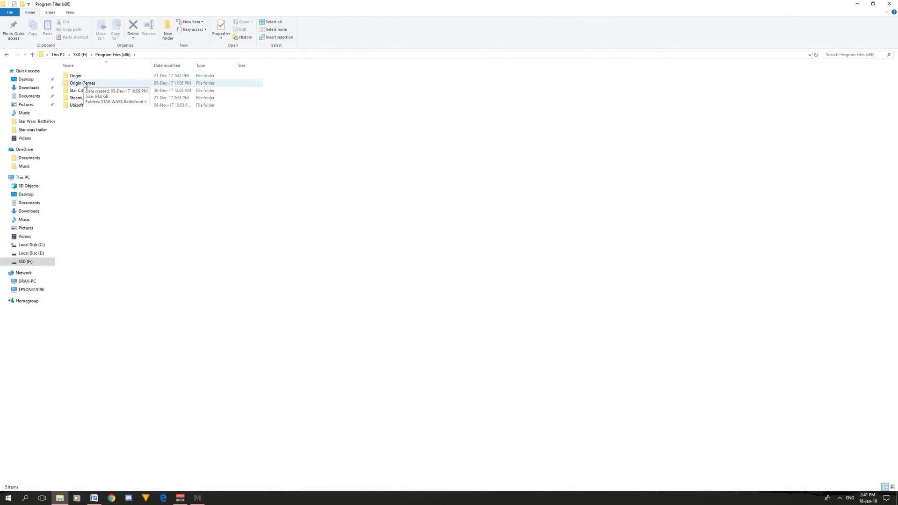
Step: Delete the ModData folder inside Origin Games\STAR WARS Battlefront II
double_click(93, 74)
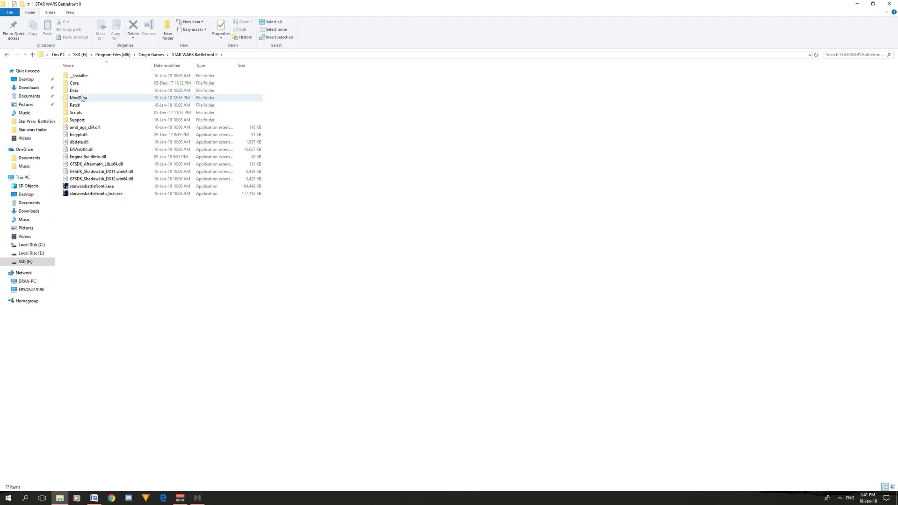
left_click(78, 97)
right_click(83, 98)
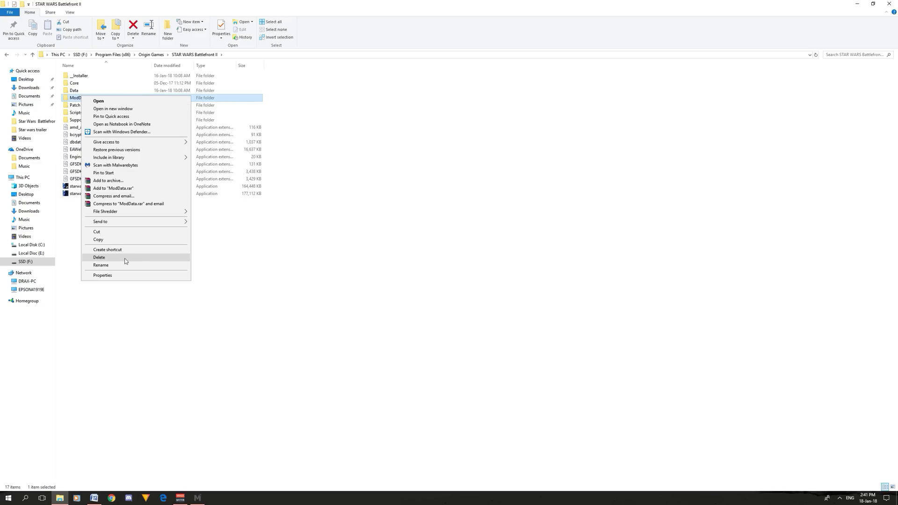
left_click(118, 260)
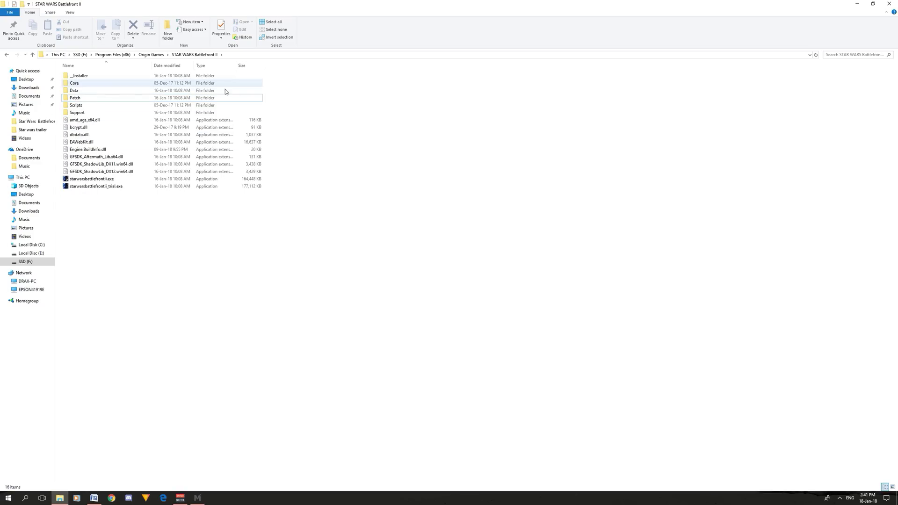
Step: Return to Frosty Mod Manager and launch Battlefront II with the five applied mods
left_click(856, 4)
left_click(197, 498)
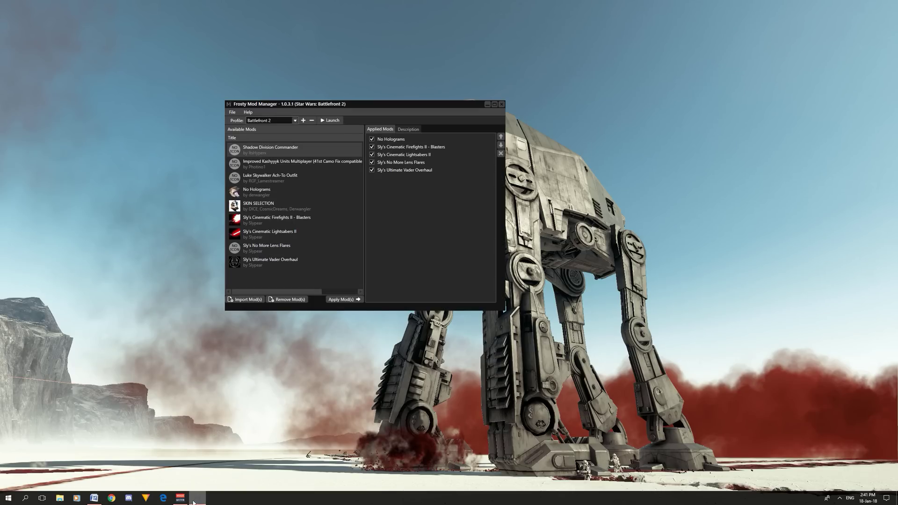
left_click(334, 121)
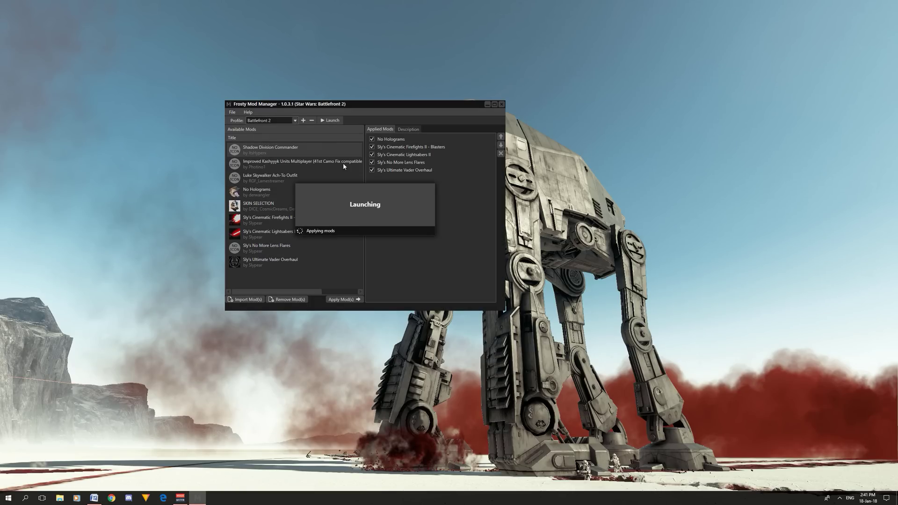